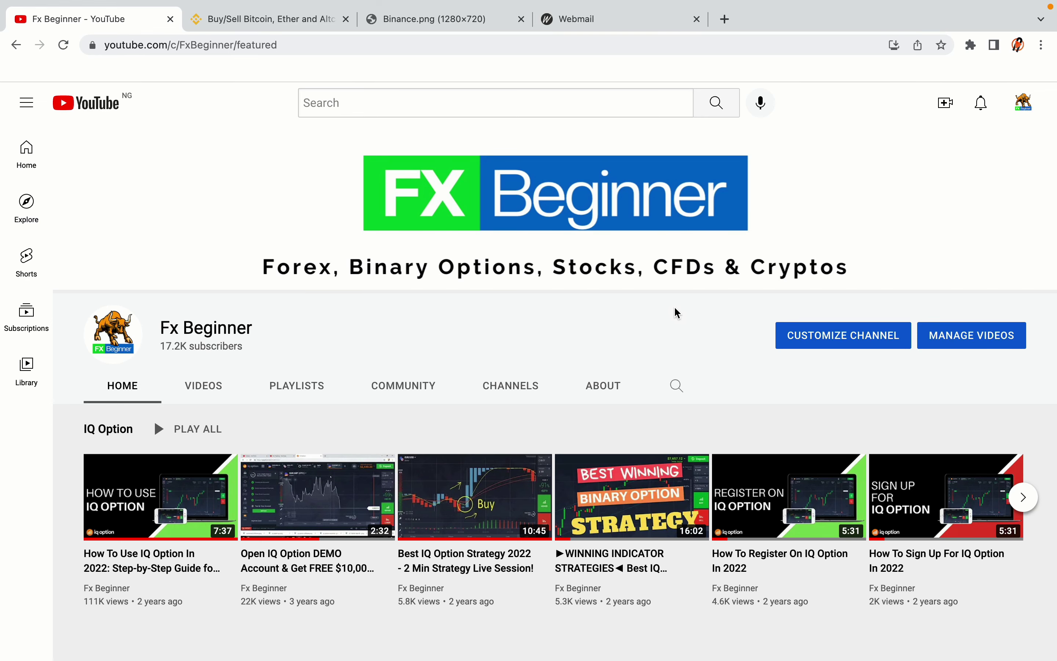
Switch from the YouTube channel to the Binance 'Buy/Sell Bitcoin, Ether and Altcoins' tab
click(262, 19)
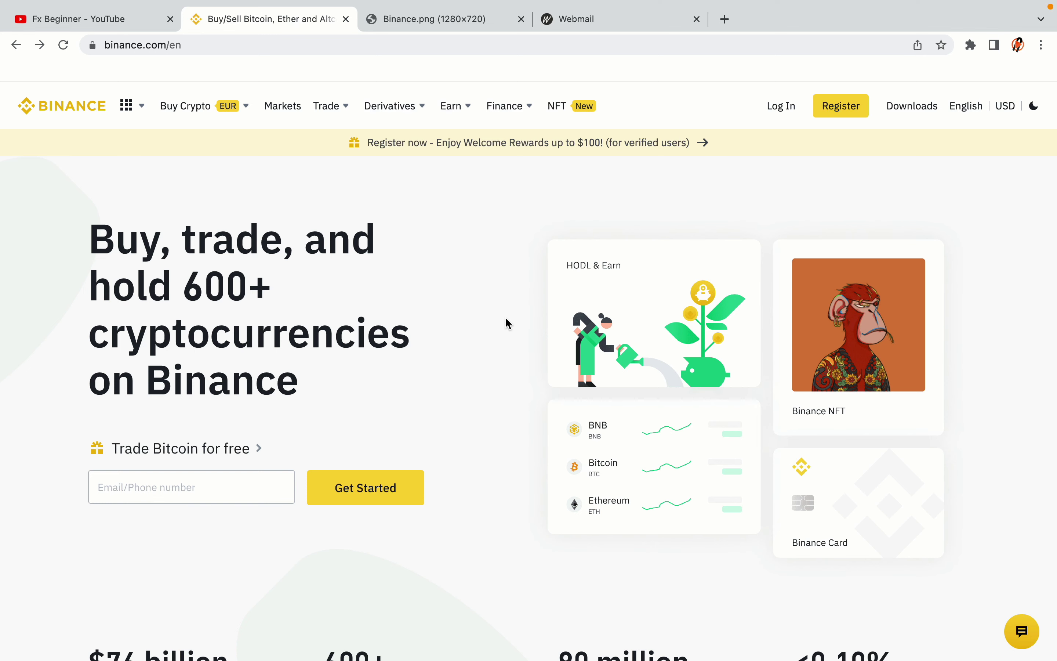
scroll(513, 365, down, 5)
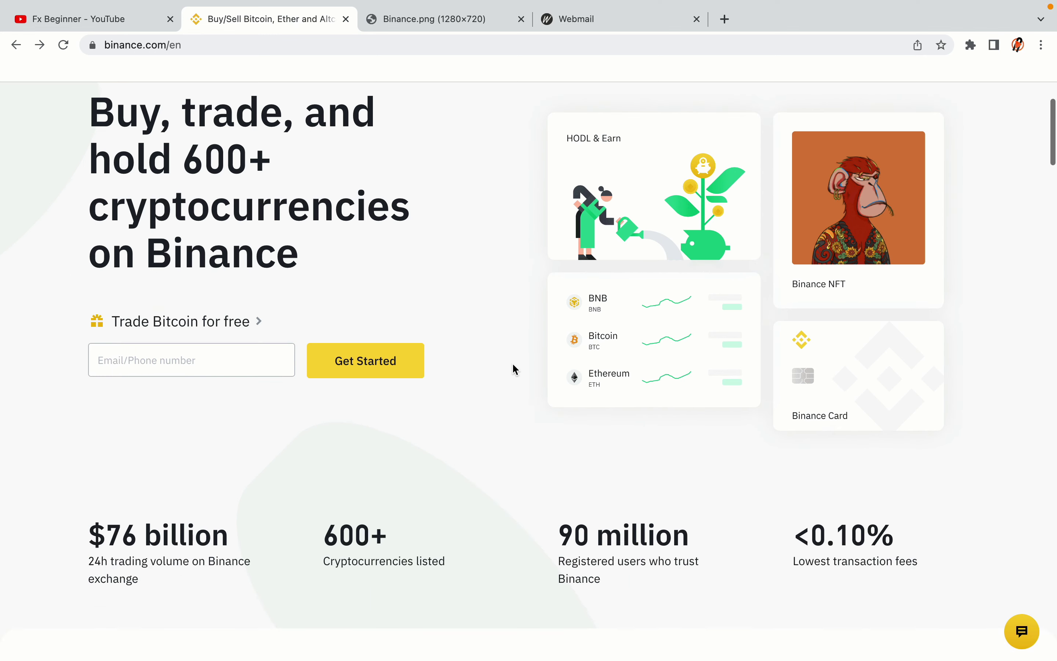
scroll(515, 370, down, 1)
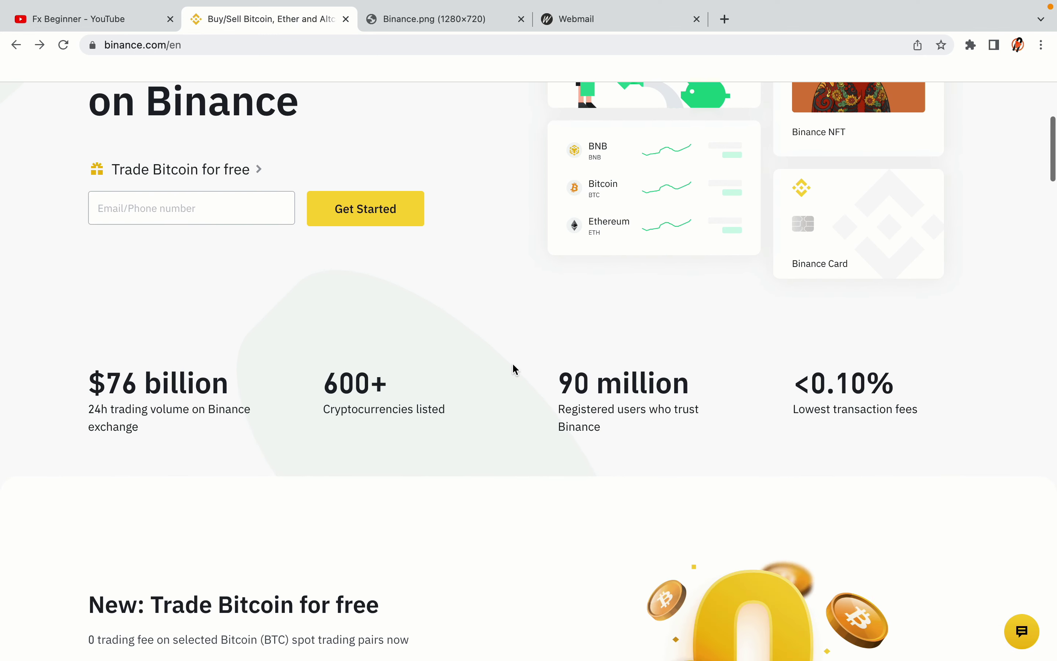
scroll(515, 369, down, 7)
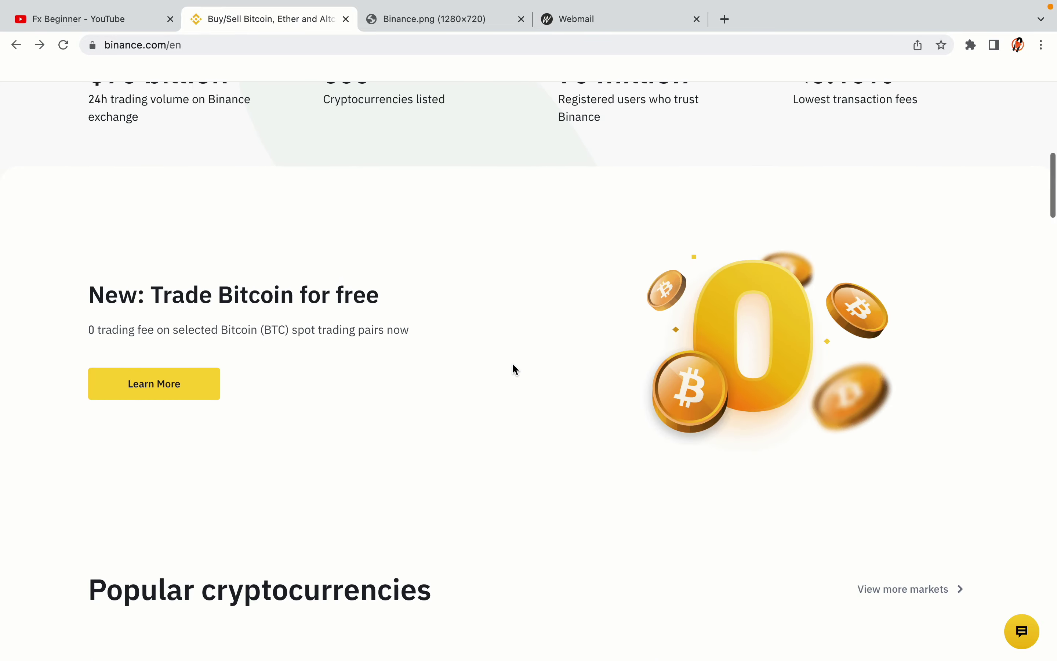
scroll(515, 369, up, 4)
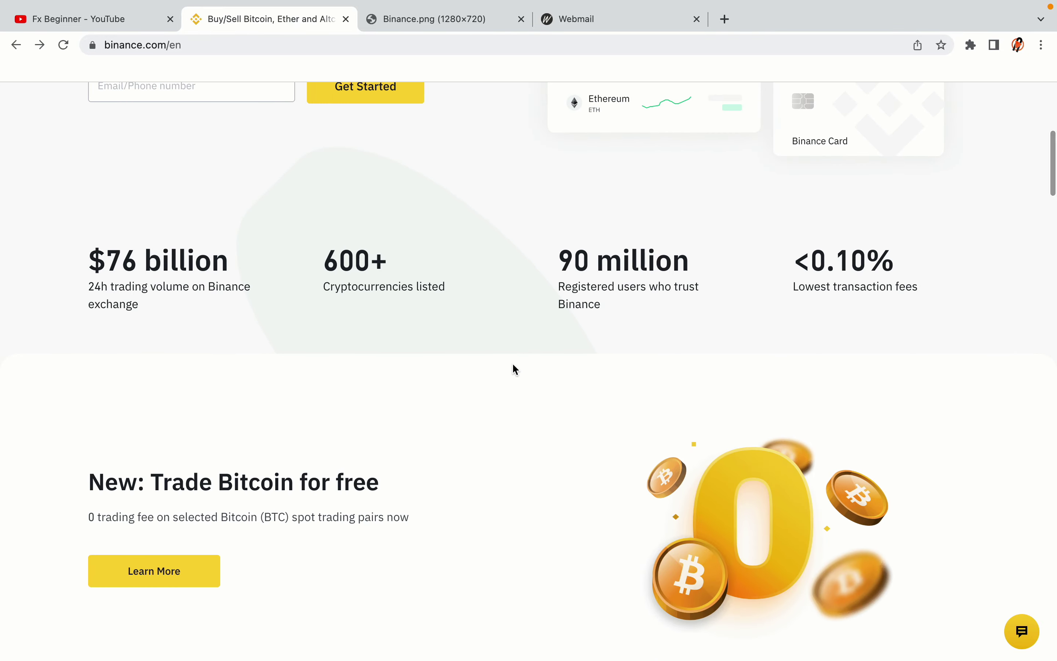
scroll(514, 370, down, 14)
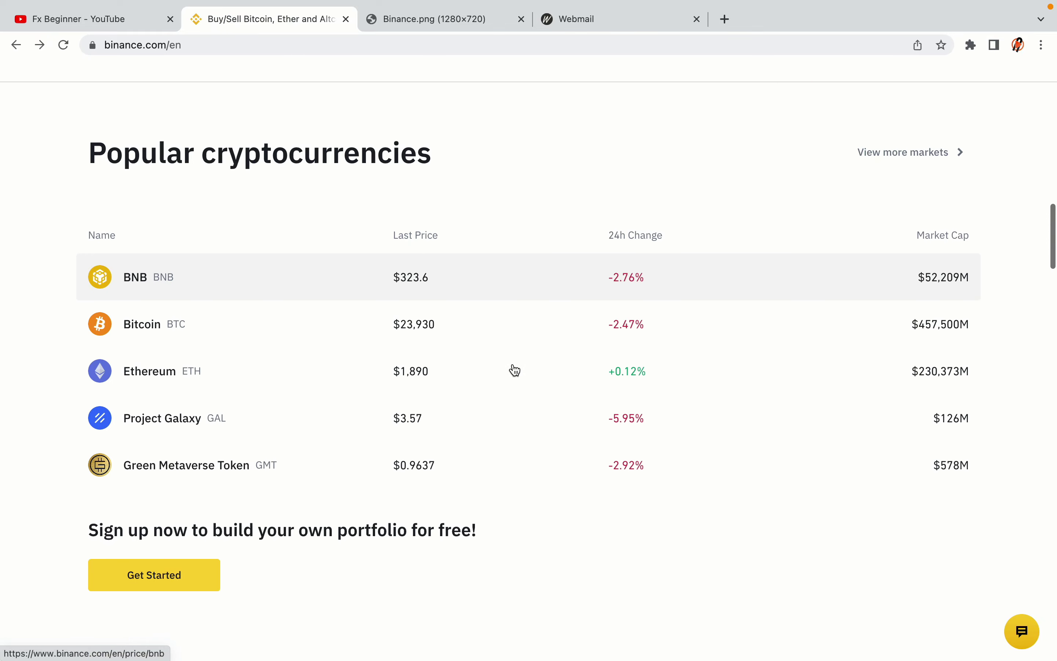
scroll(515, 370, down, 4)
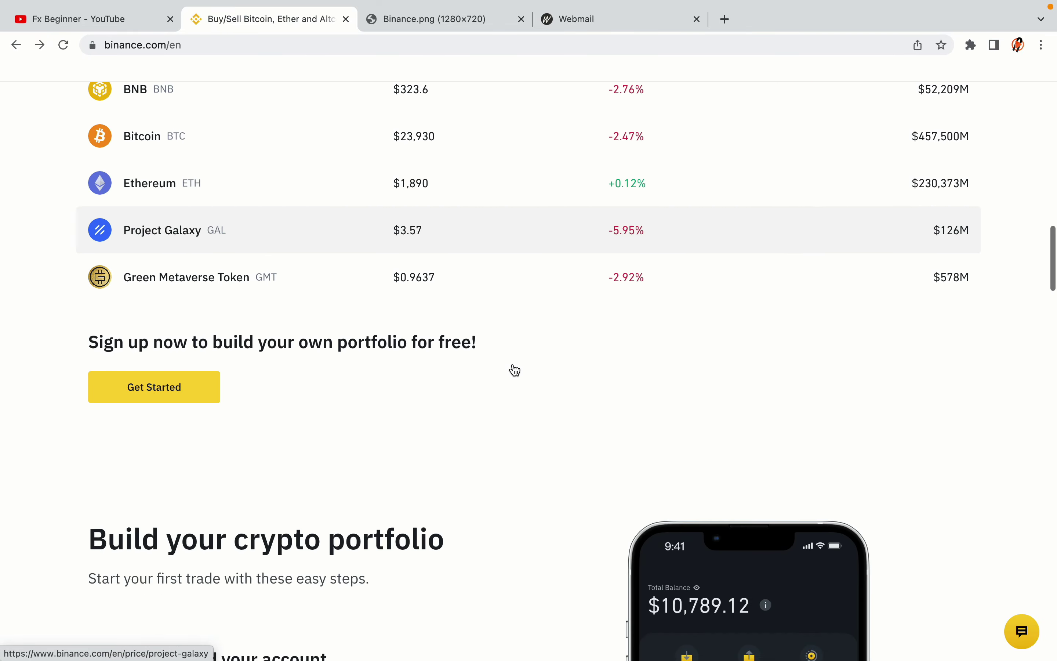
scroll(515, 370, down, 9)
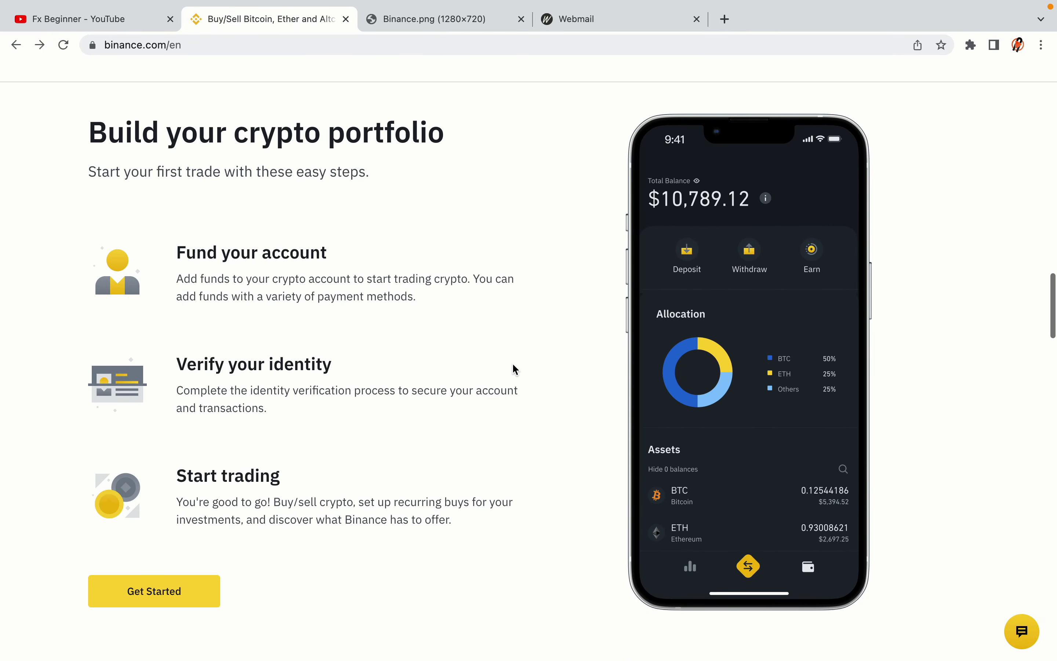
scroll(515, 369, down, 11)
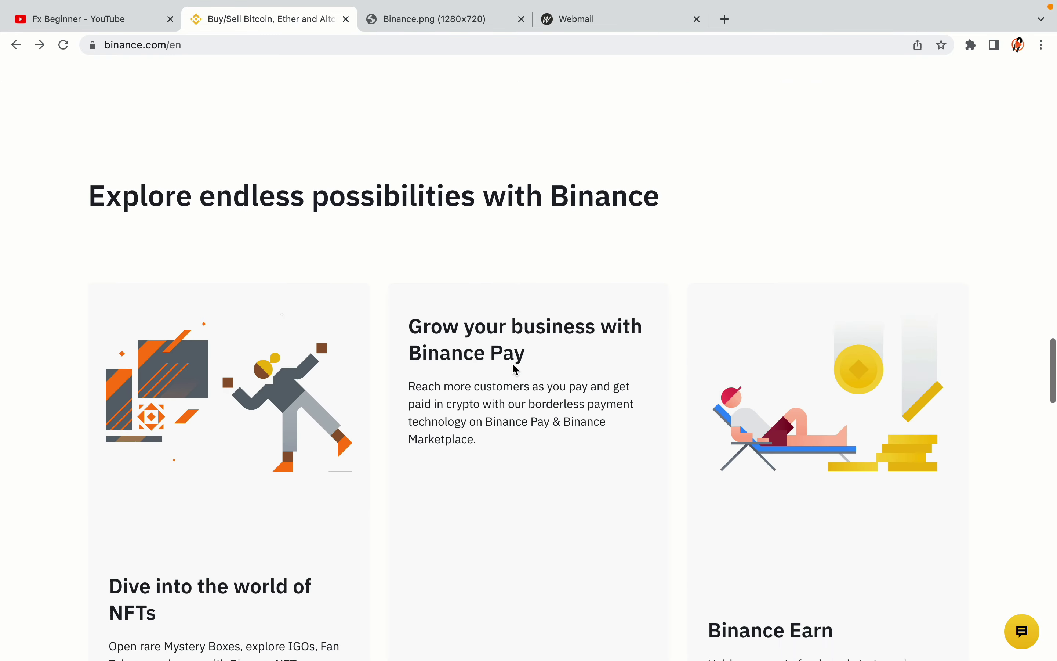
scroll(514, 367, down, 14)
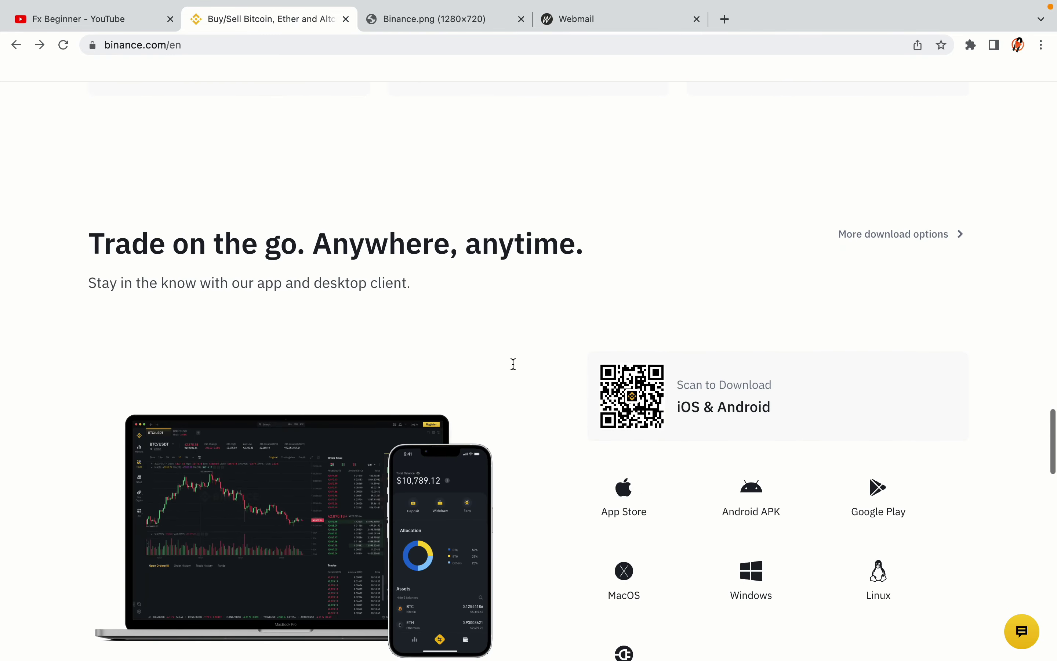
scroll(513, 364, down, 2)
scroll(513, 365, down, 10)
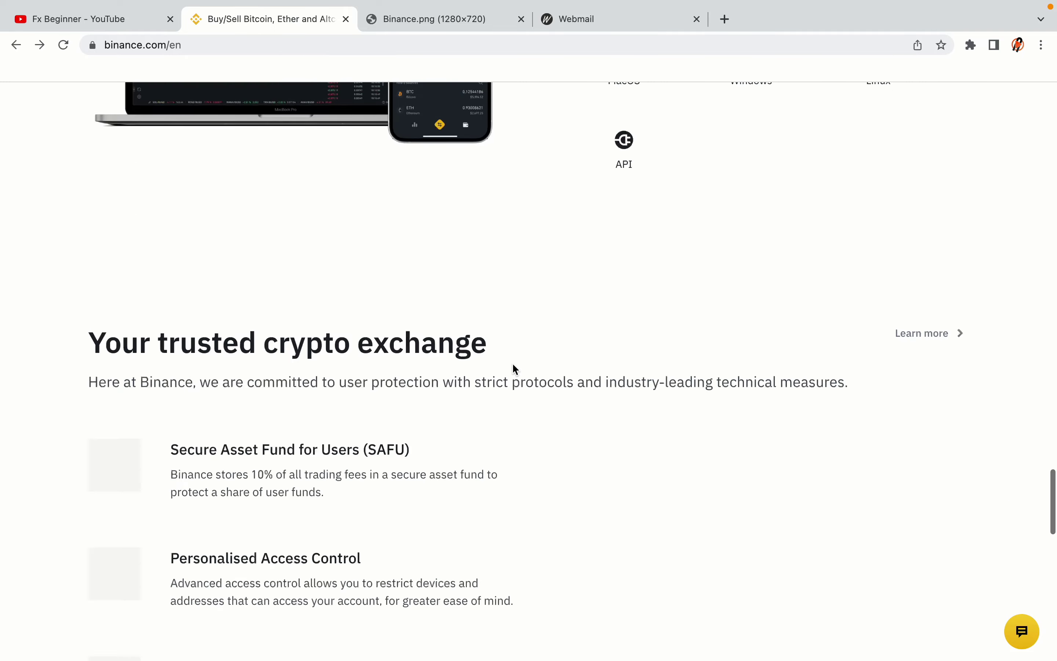
scroll(514, 367, down, 6)
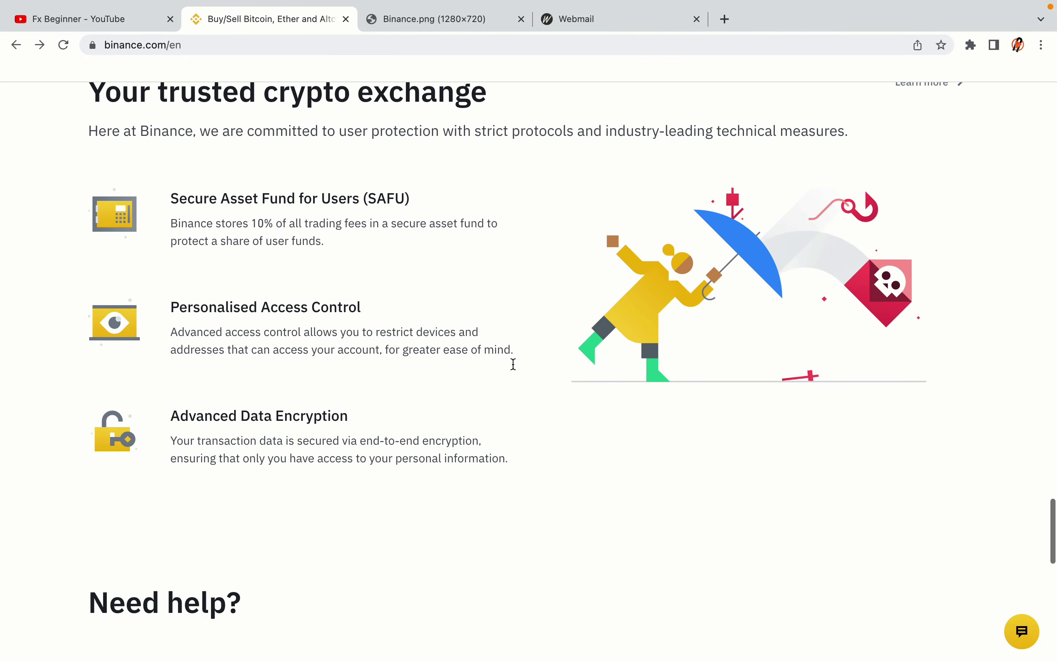
scroll(513, 364, down, 11)
scroll(514, 367, up, 20)
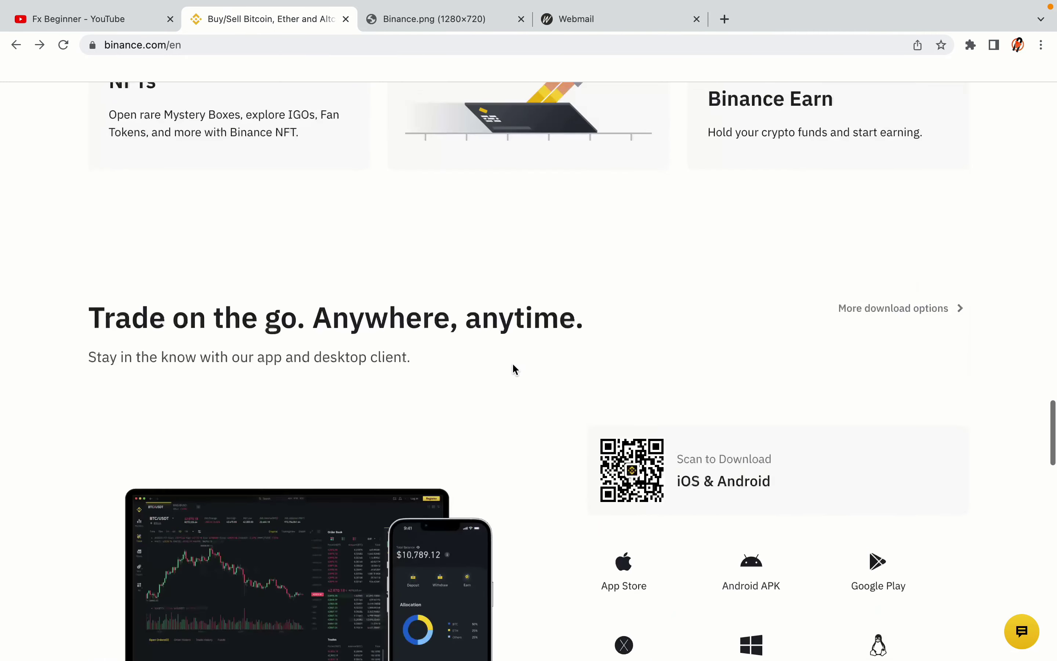
scroll(513, 364, up, 20)
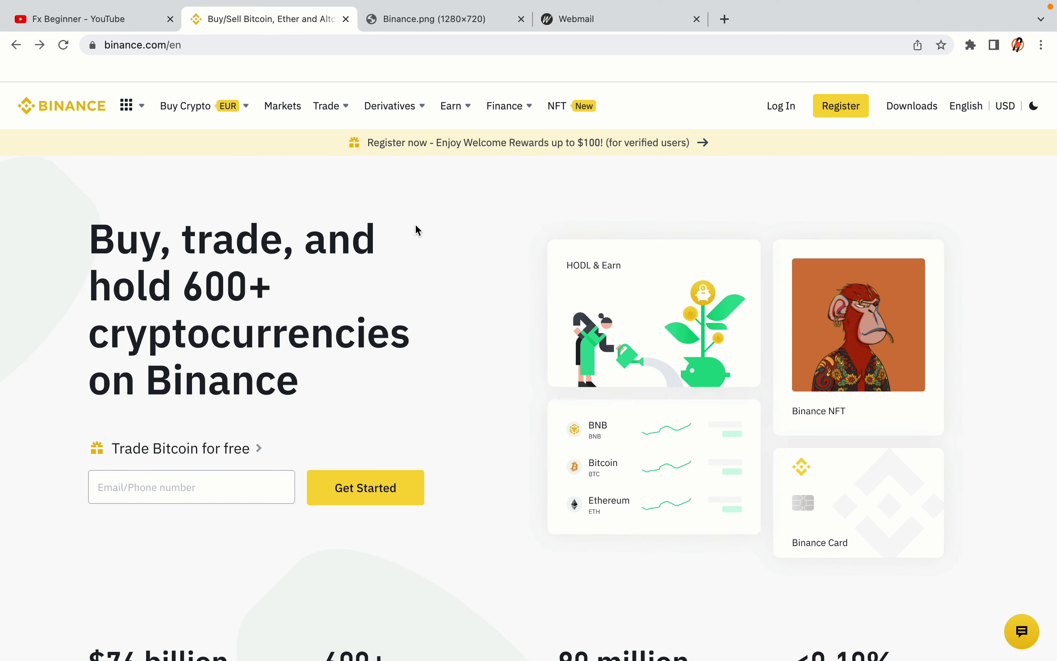
click(444, 20)
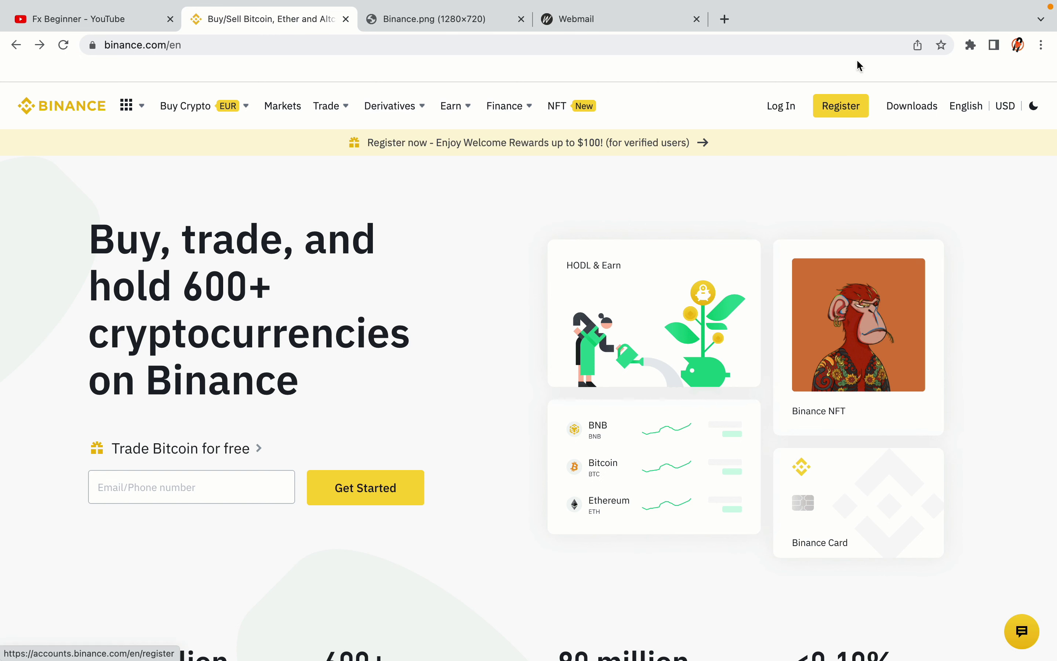
click(850, 114)
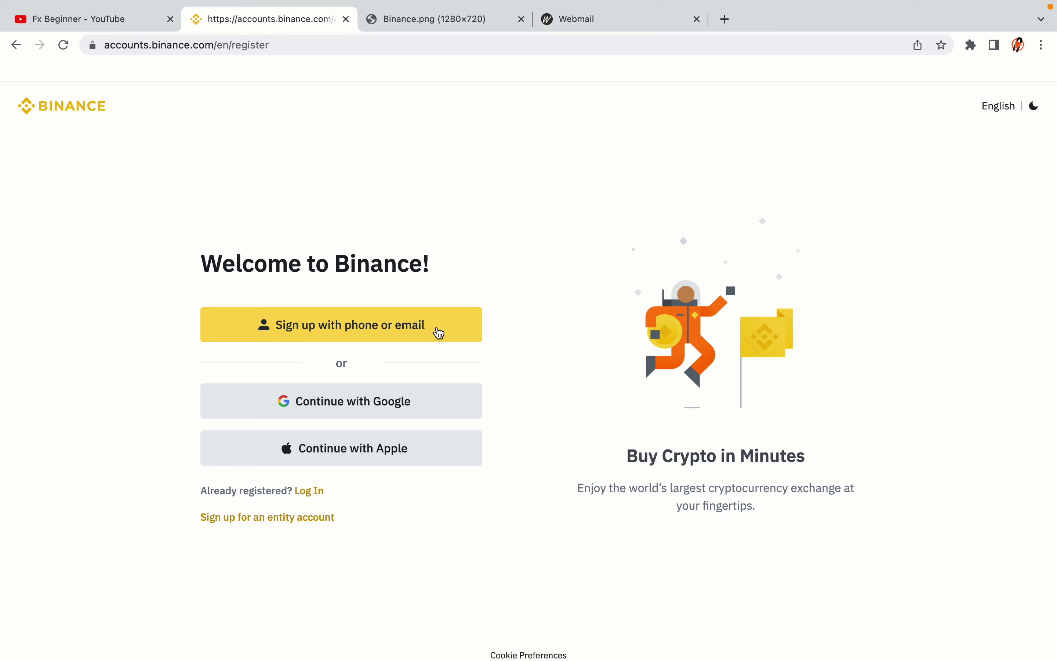
Open the Create Personal Account form via 'Sign up with phone or email'
click(438, 338)
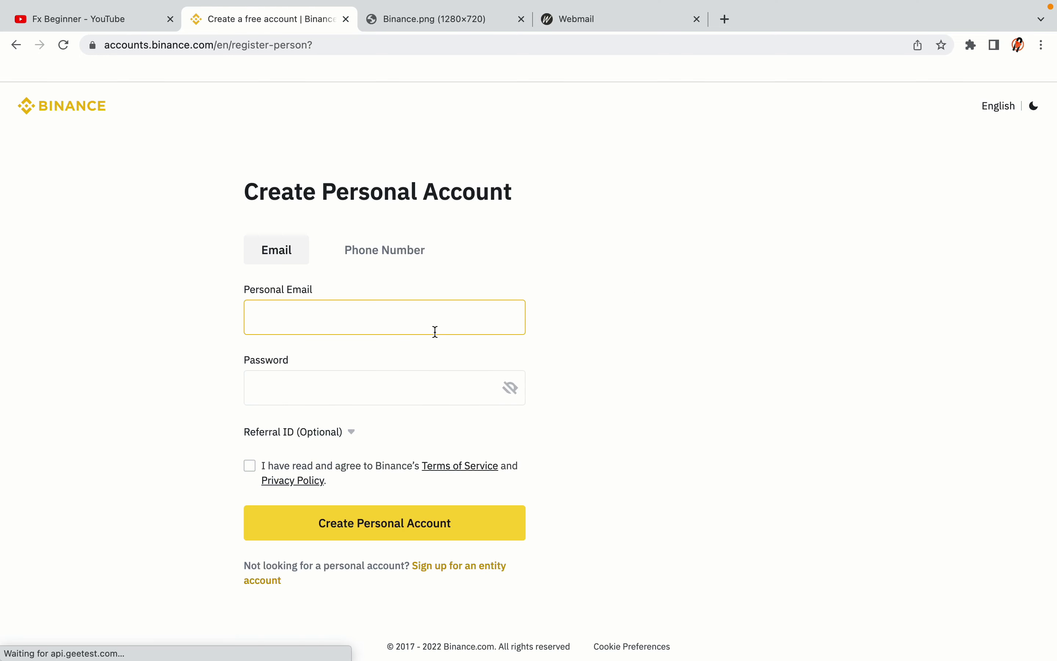
Accept the Terms of Service and submit the new account's email and password
click(651, 375)
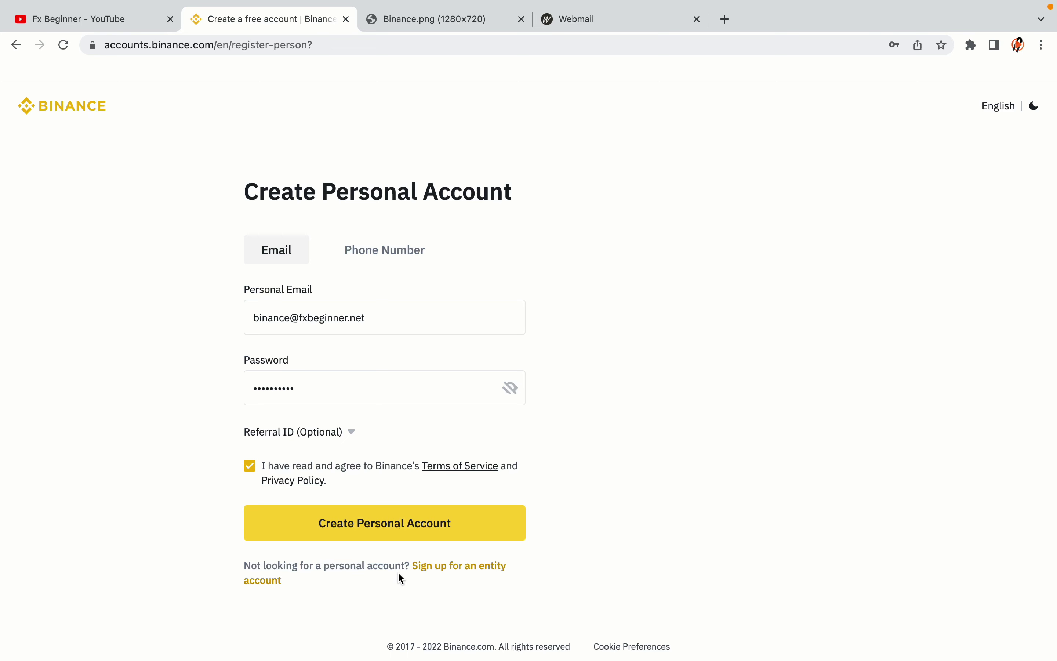
click(405, 531)
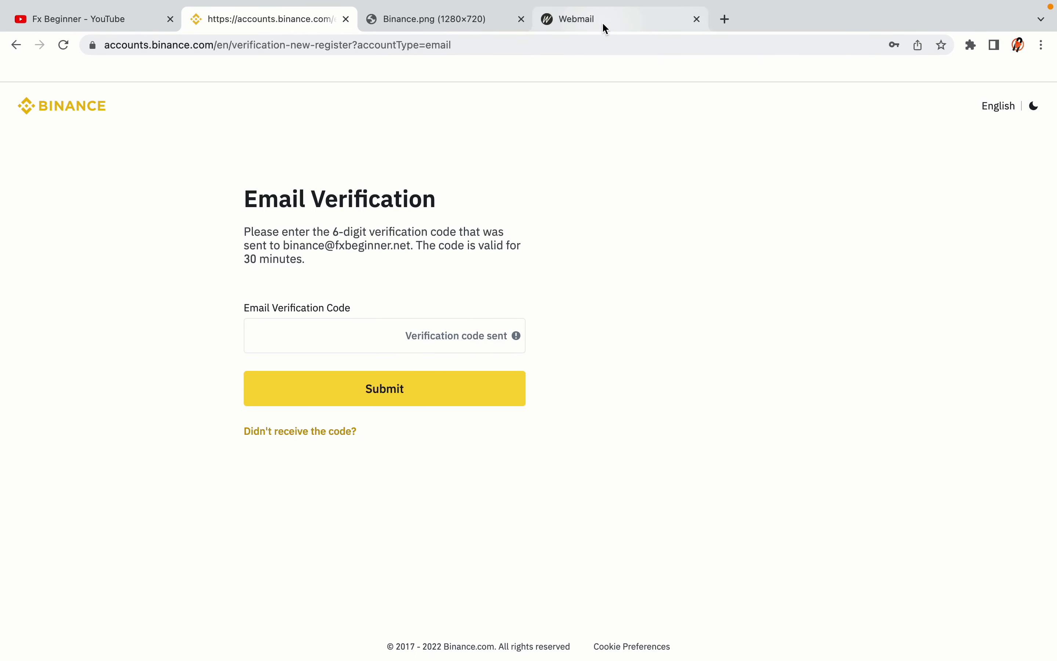
Open the Binance registration email in the webmail inbox
drag(603, 20, 441, 19)
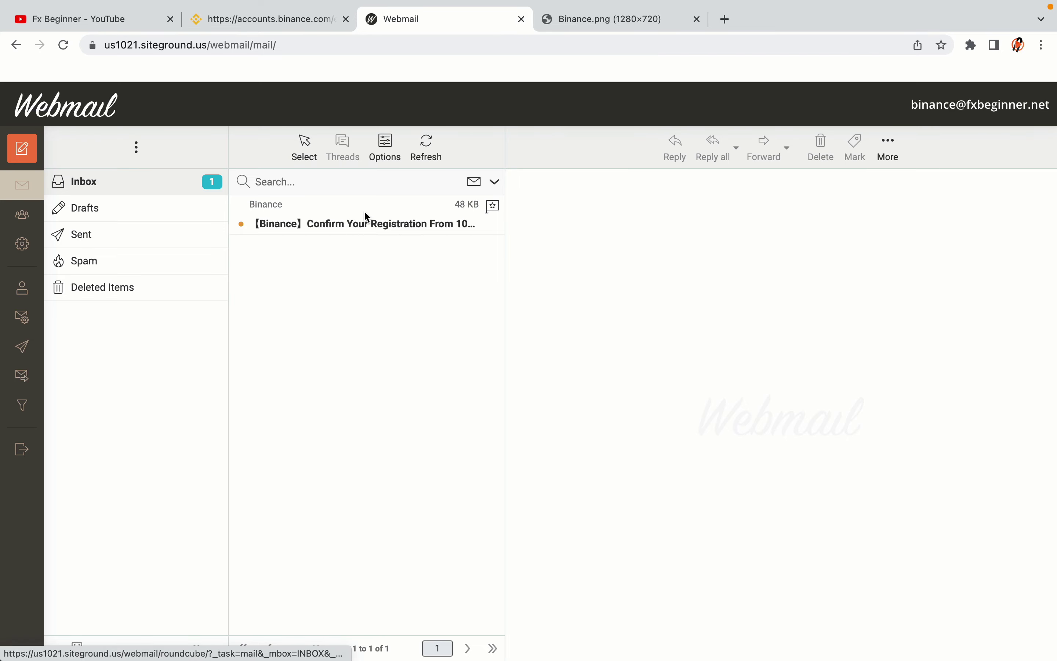
click(368, 224)
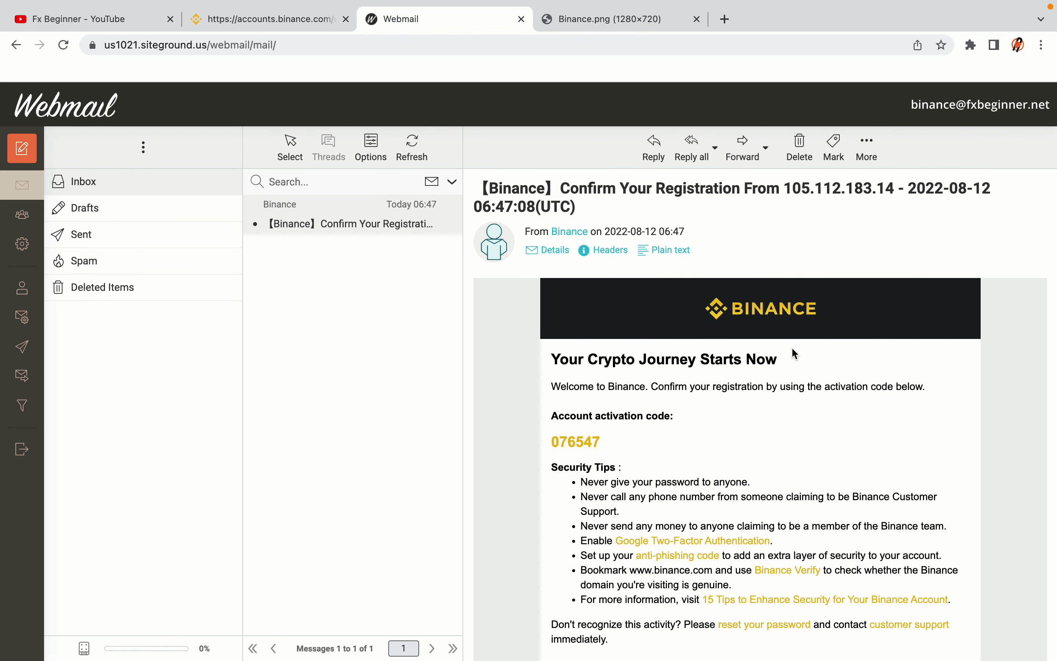
scroll(796, 353, down, 5)
scroll(795, 353, up, 2)
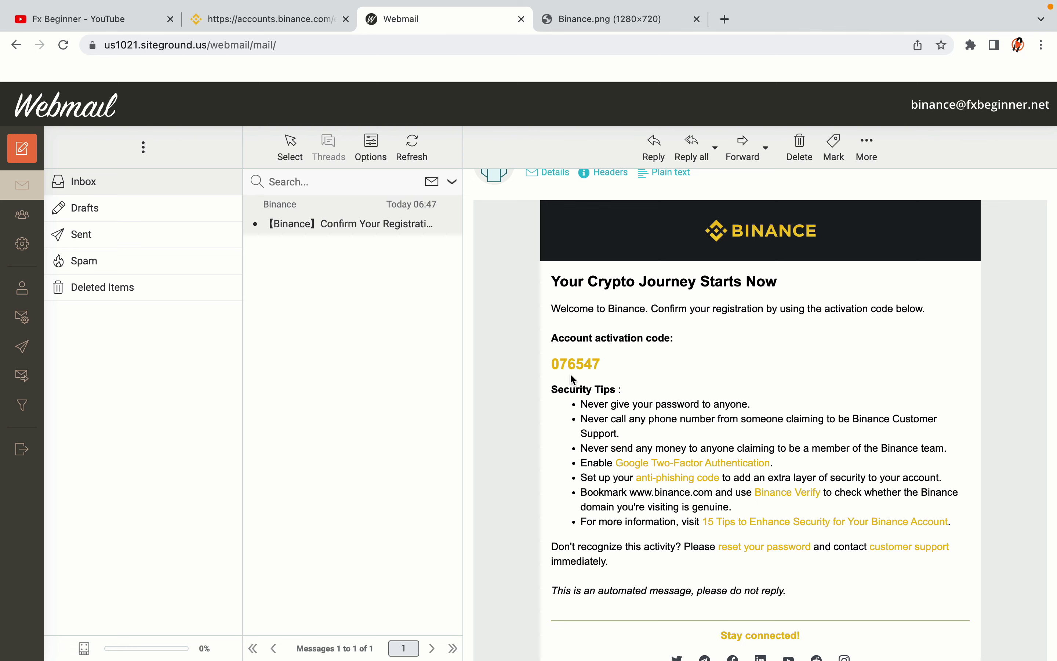
Copy the account activation code and return to the Binance verification tab
drag(551, 363, 607, 367)
click(608, 368)
right_click(590, 369)
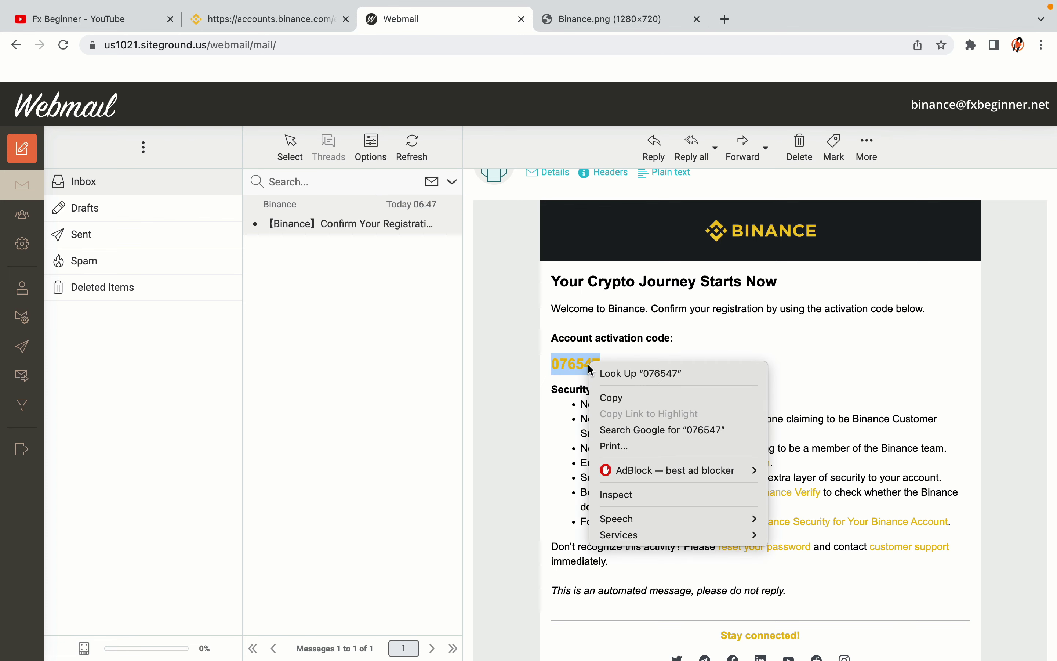
click(608, 398)
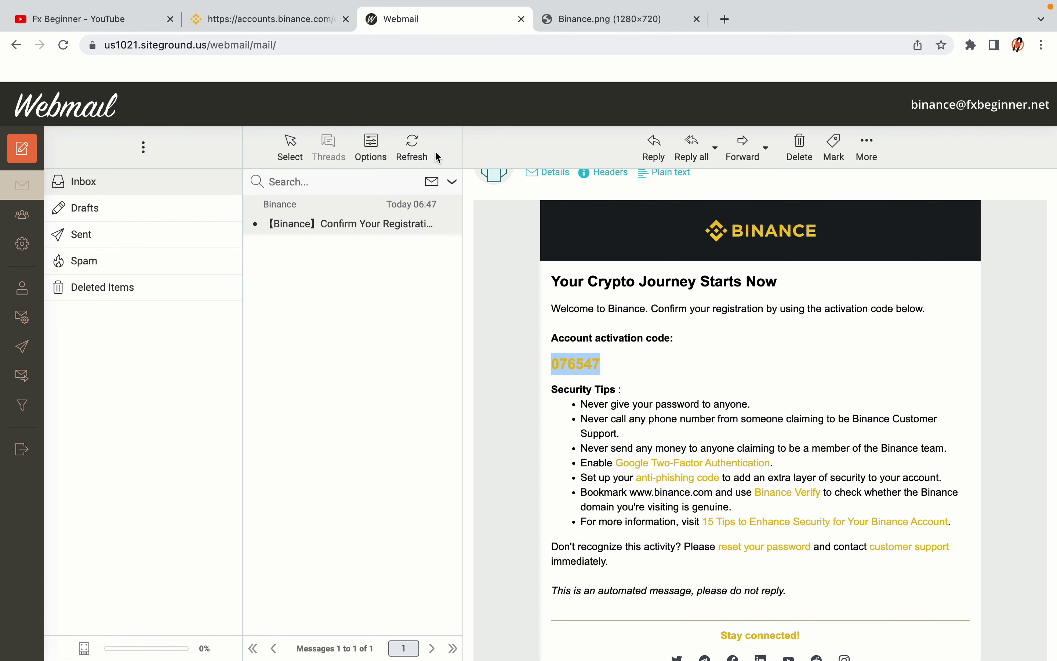
click(275, 18)
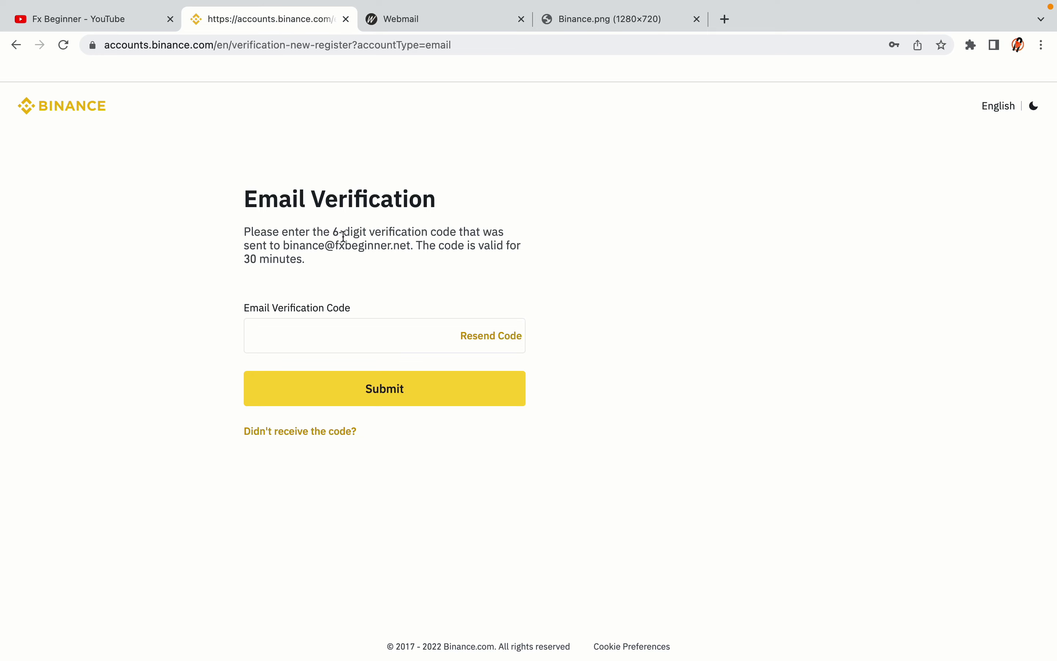
Paste the emailed activation code into the Email Verification Code field and submit it
click(322, 332)
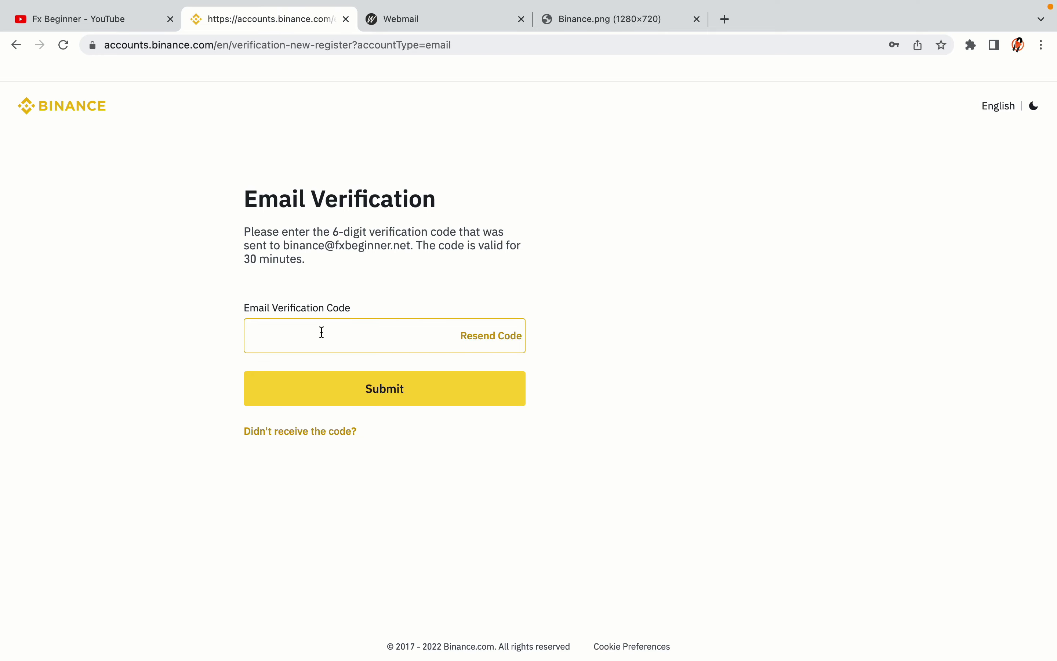
key(super+v)
click(188, 317)
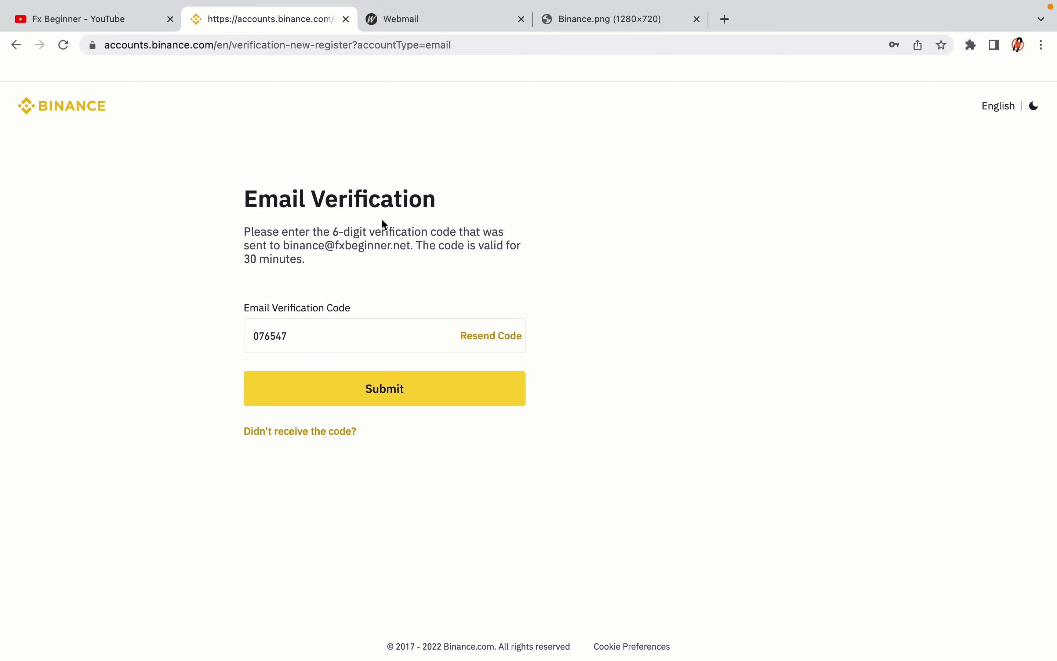
click(490, 403)
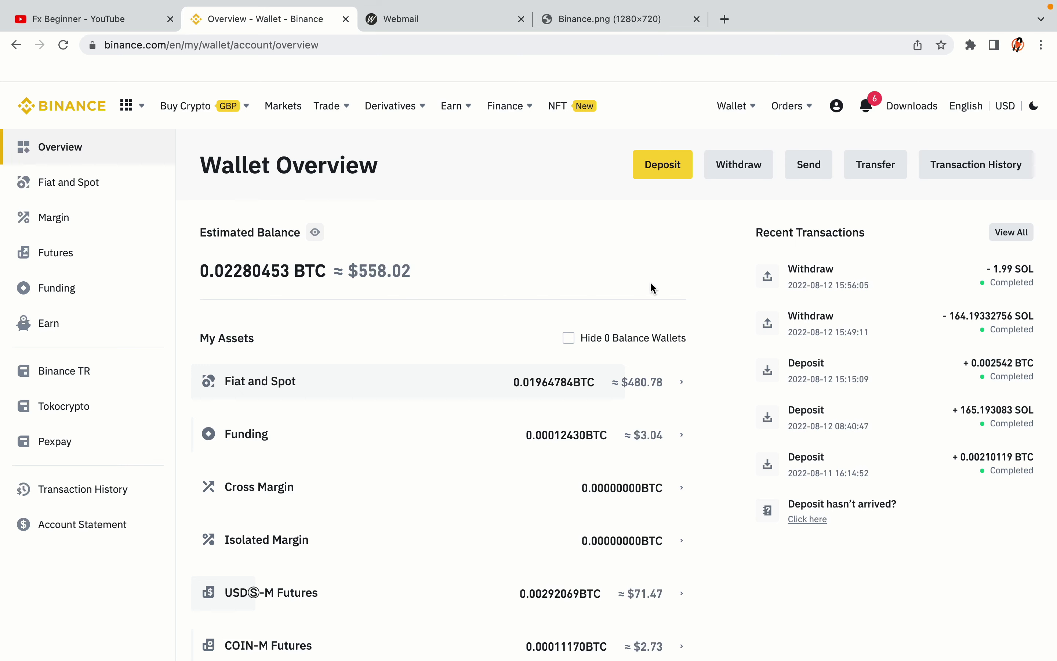
Scroll through the Wallet Overview's My Assets list and back to the top
scroll(650, 282, down, 6)
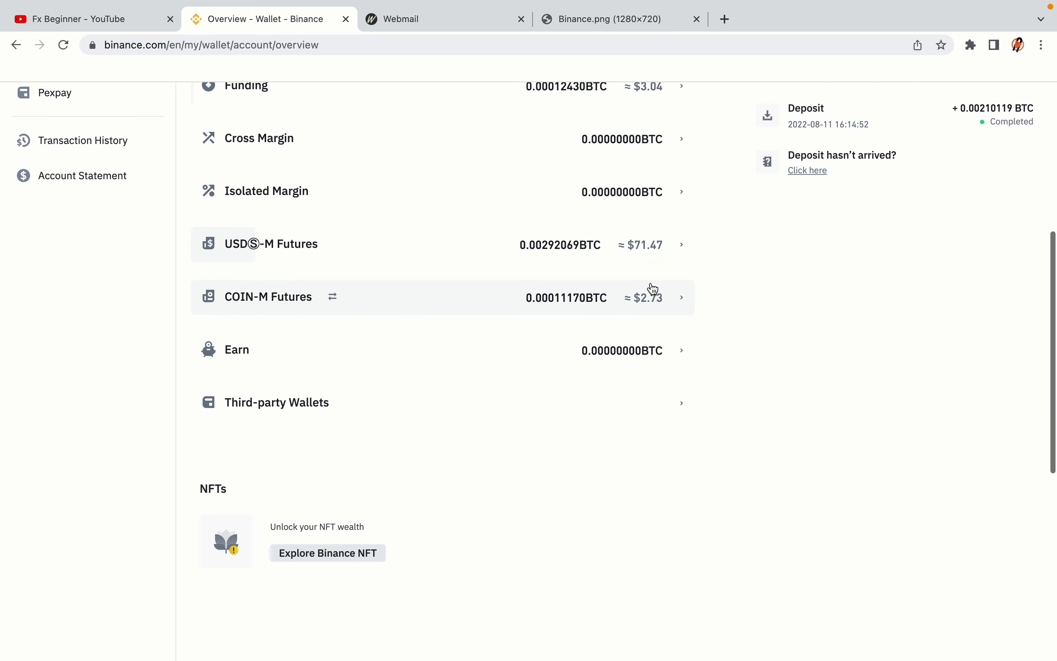
scroll(653, 289, up, 8)
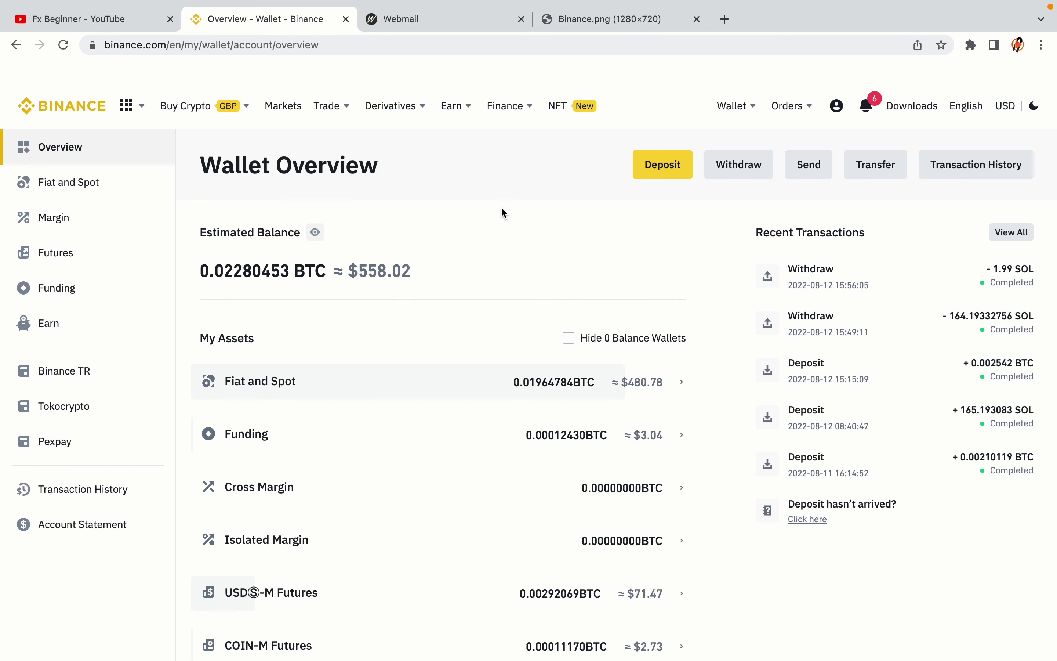
mouse_move(204, 110)
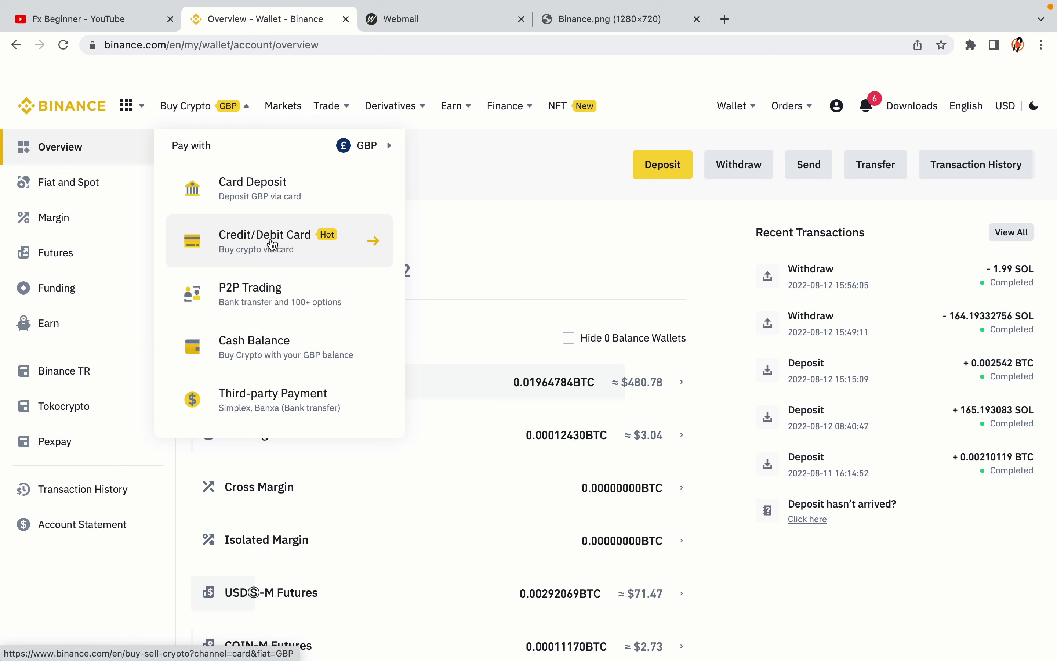
Return to the Binance home page using the BINANCE logo
mouse_move(327, 108)
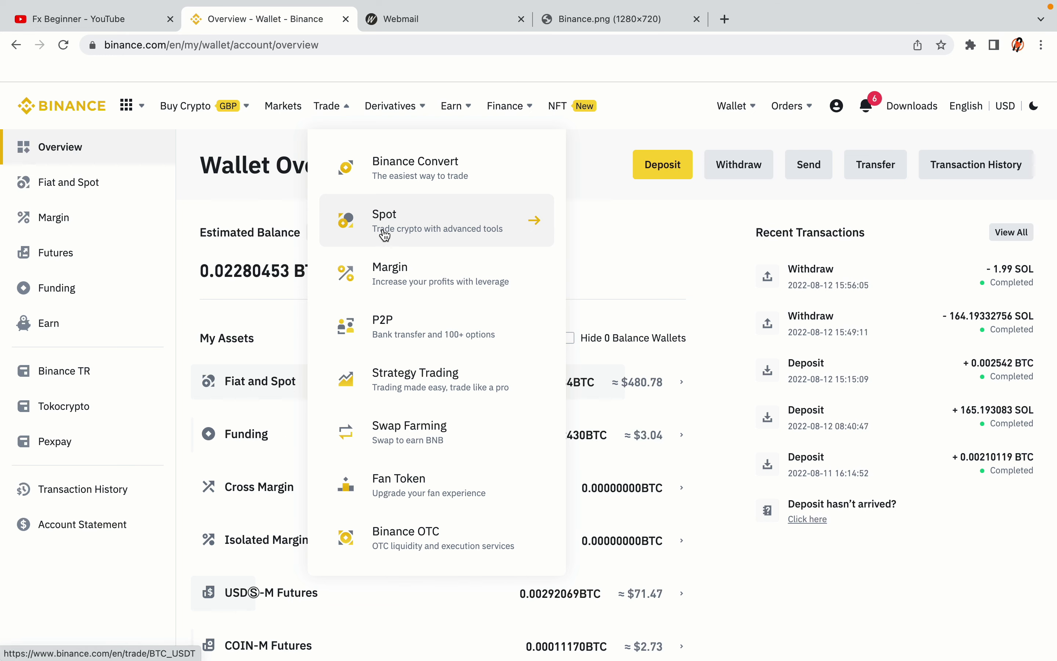
click(70, 101)
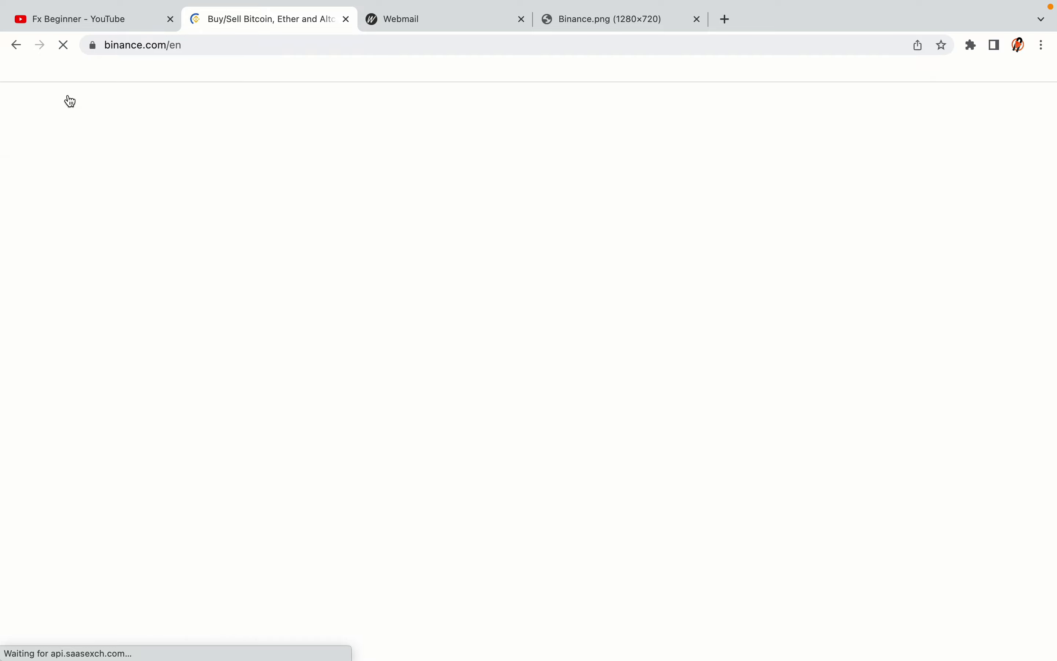